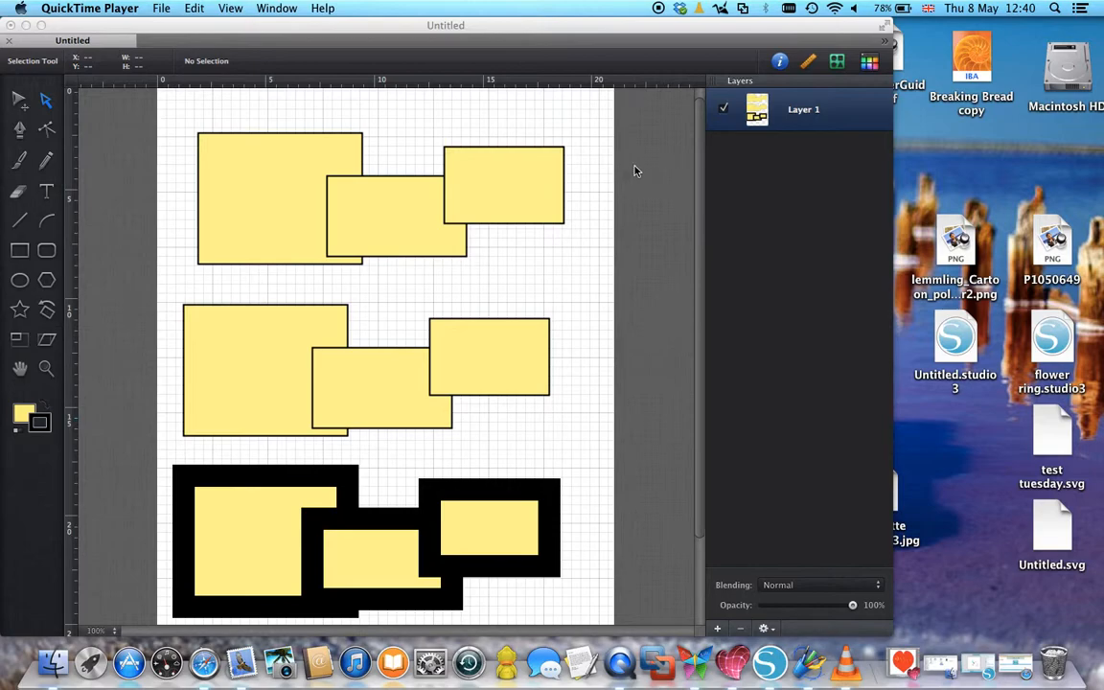
# Send the rightmost rectangle of the top row backward, behind the middle rectangle
pyautogui.click(808, 62)
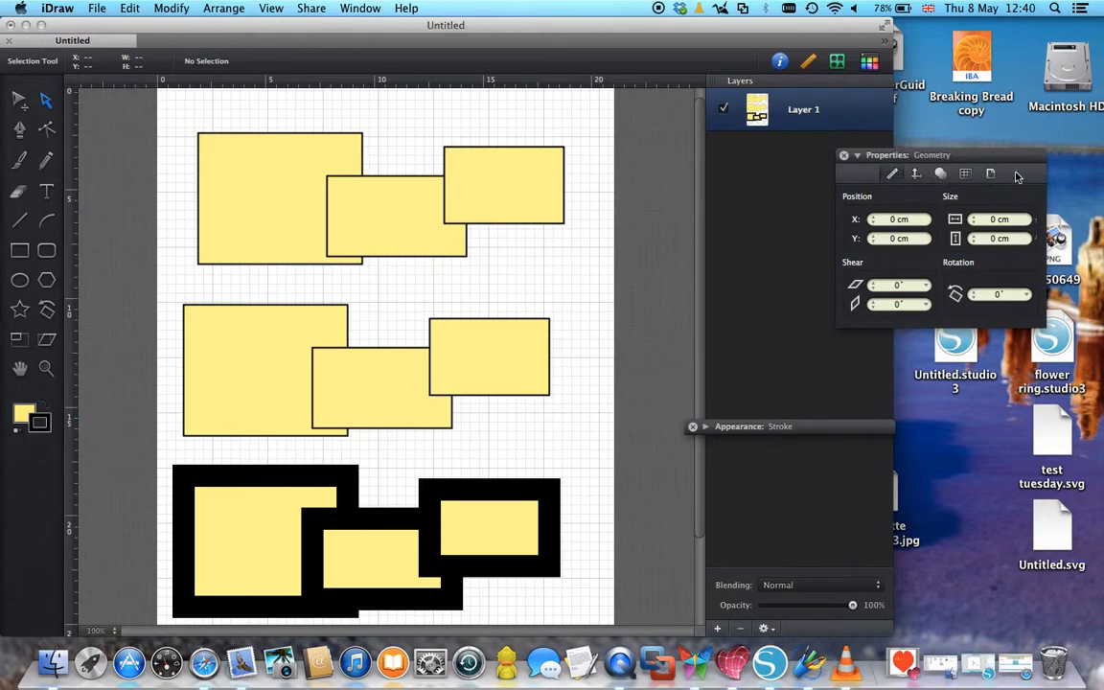
pyautogui.click(915, 175)
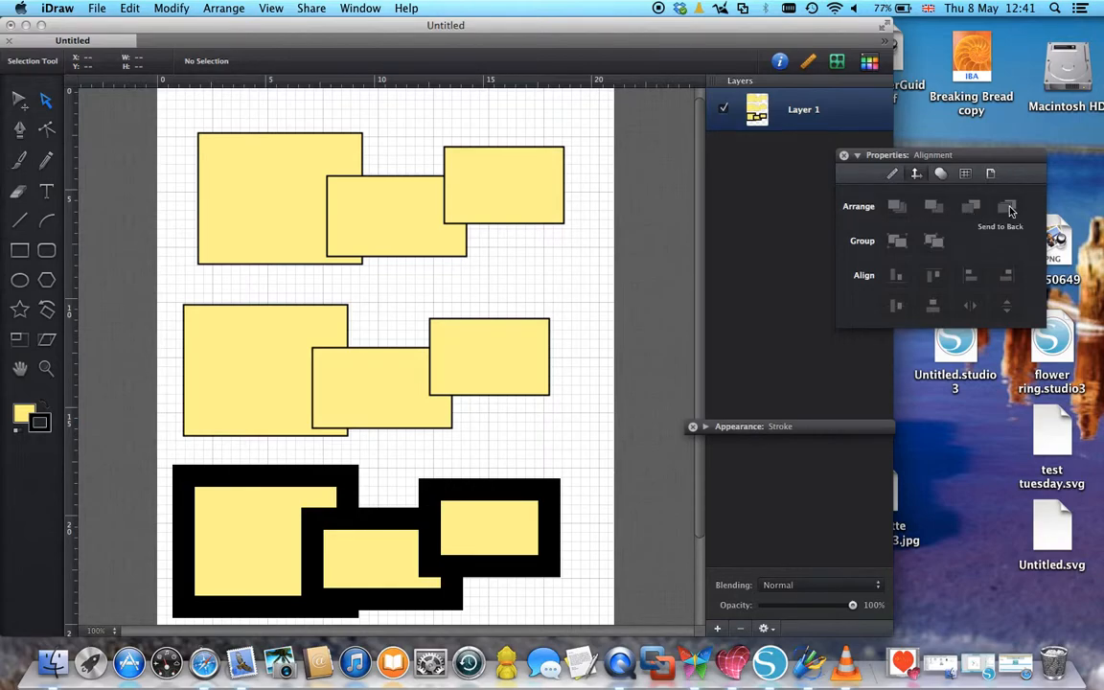
pyautogui.click(504, 205)
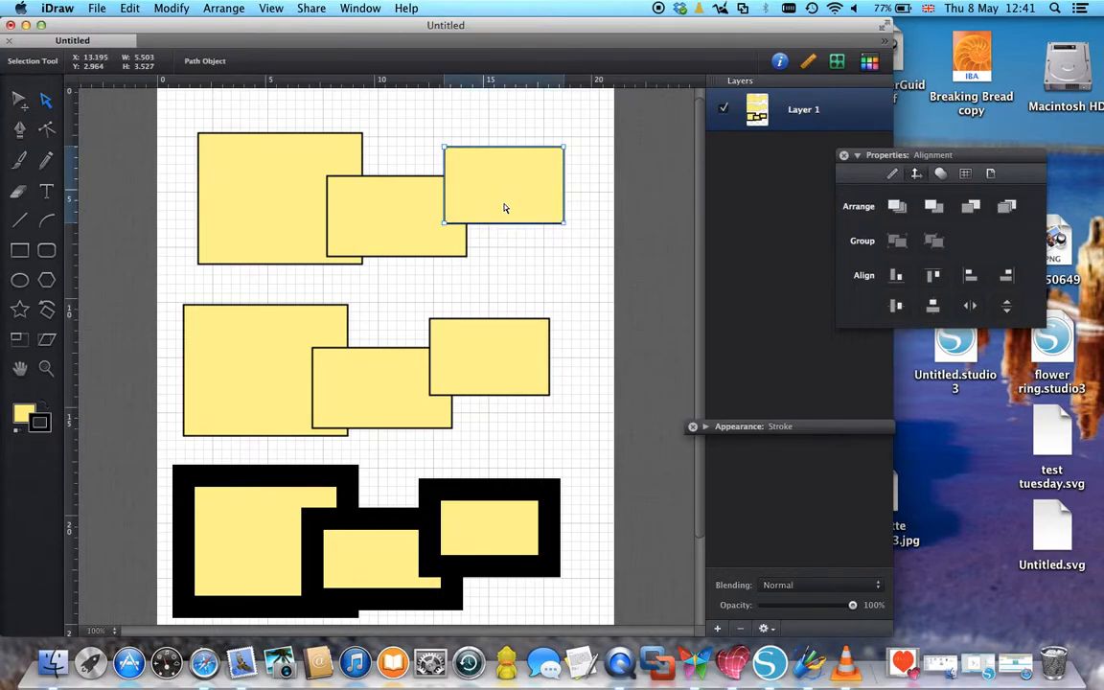
pyautogui.click(972, 209)
pyautogui.moveTo(160, 115); pyautogui.dragTo(631, 284)
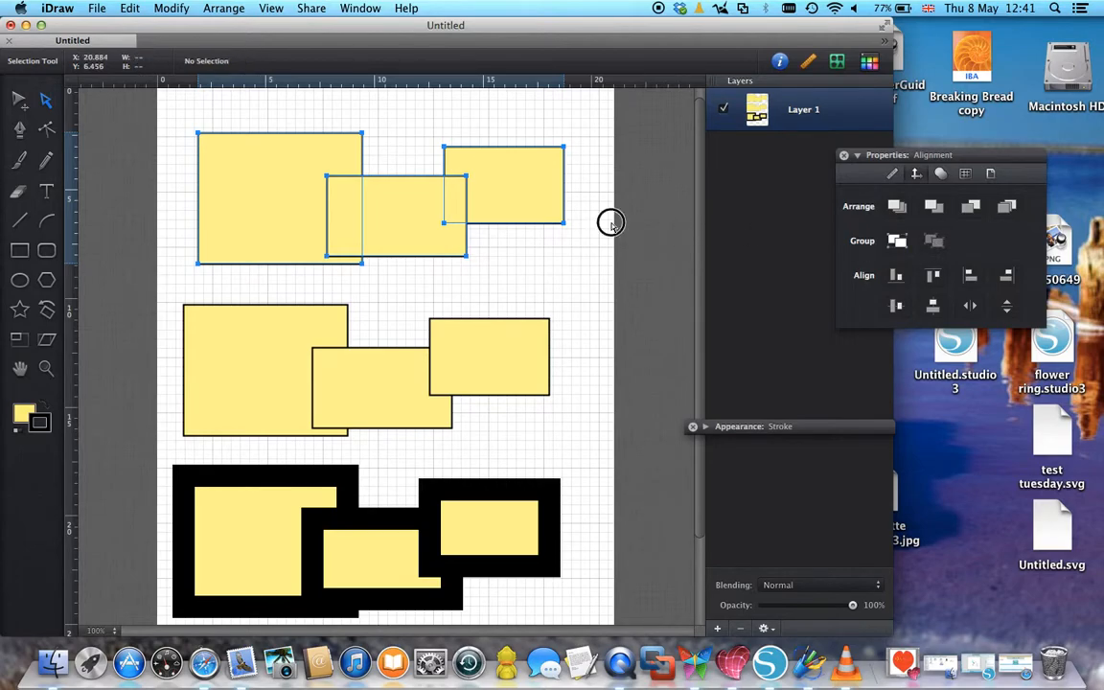
pyautogui.click(683, 237)
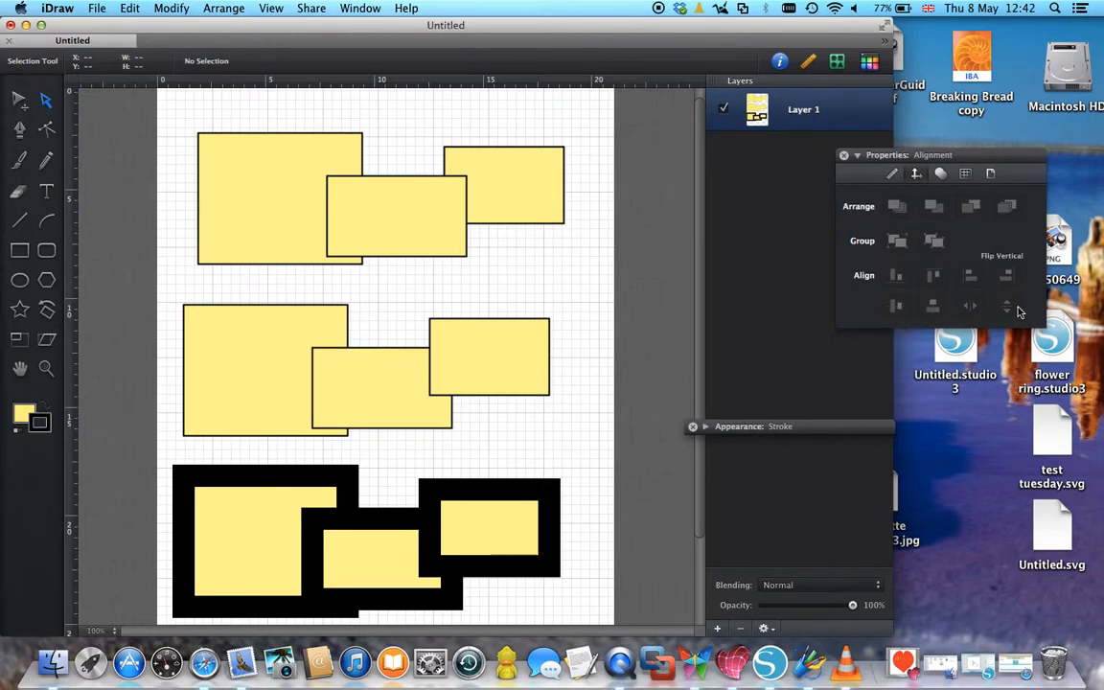
# Try merging the three overlapping top-row rectangles into a single path, and undo the combination
pyautogui.click(939, 175)
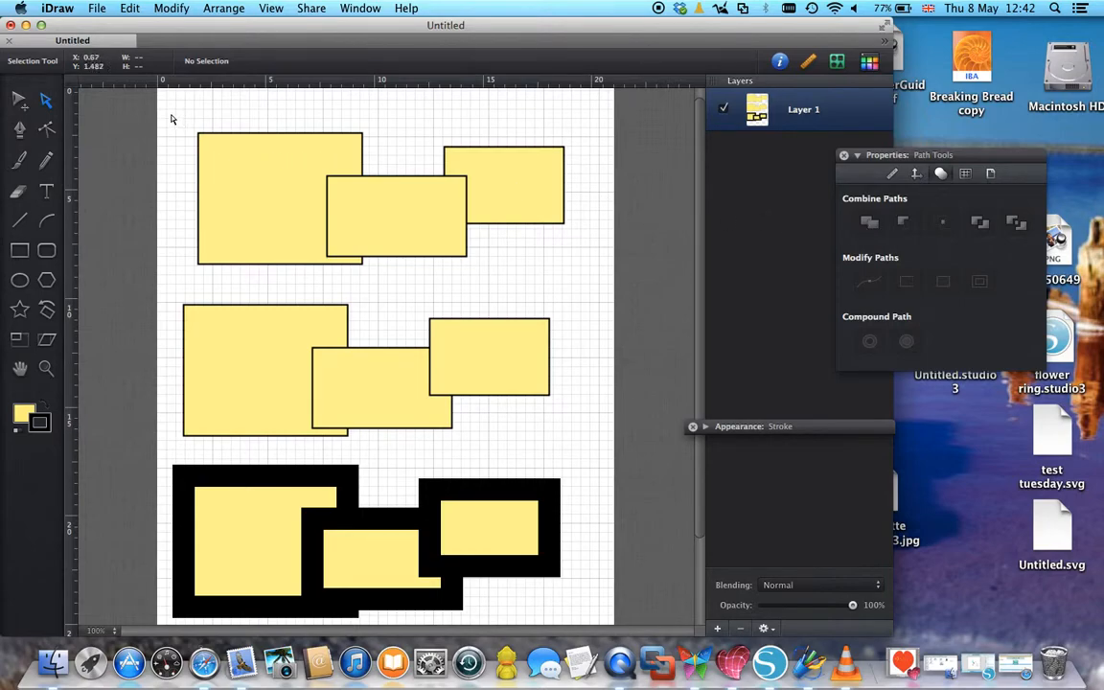
pyautogui.moveTo(172, 118); pyautogui.dragTo(623, 296)
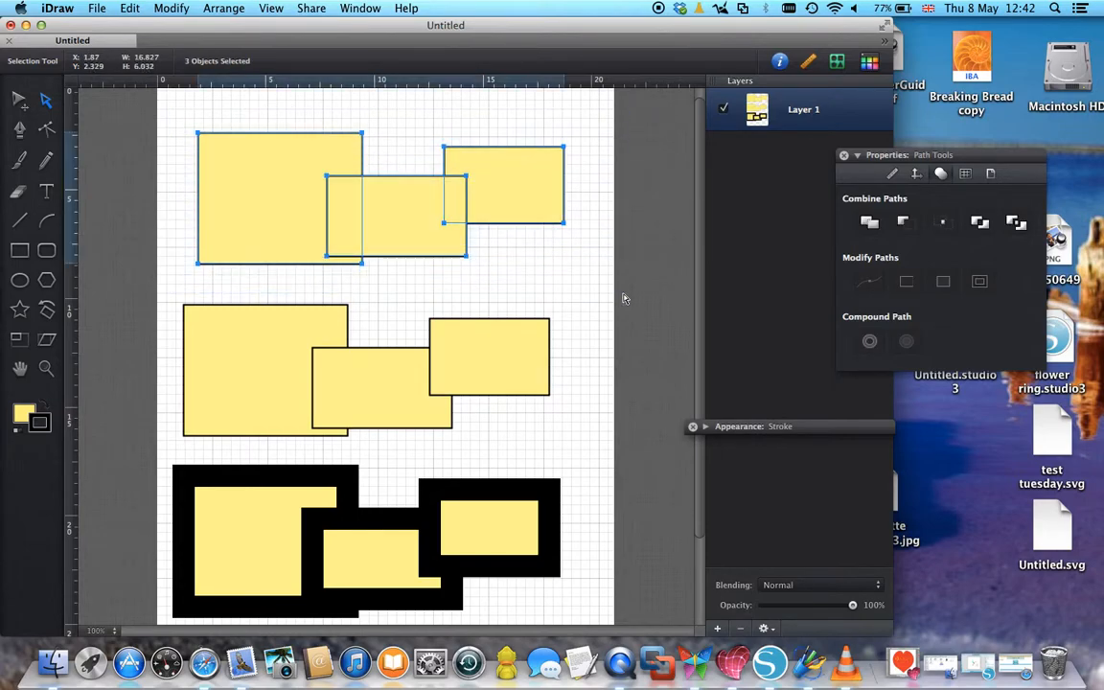
pyautogui.click(868, 225)
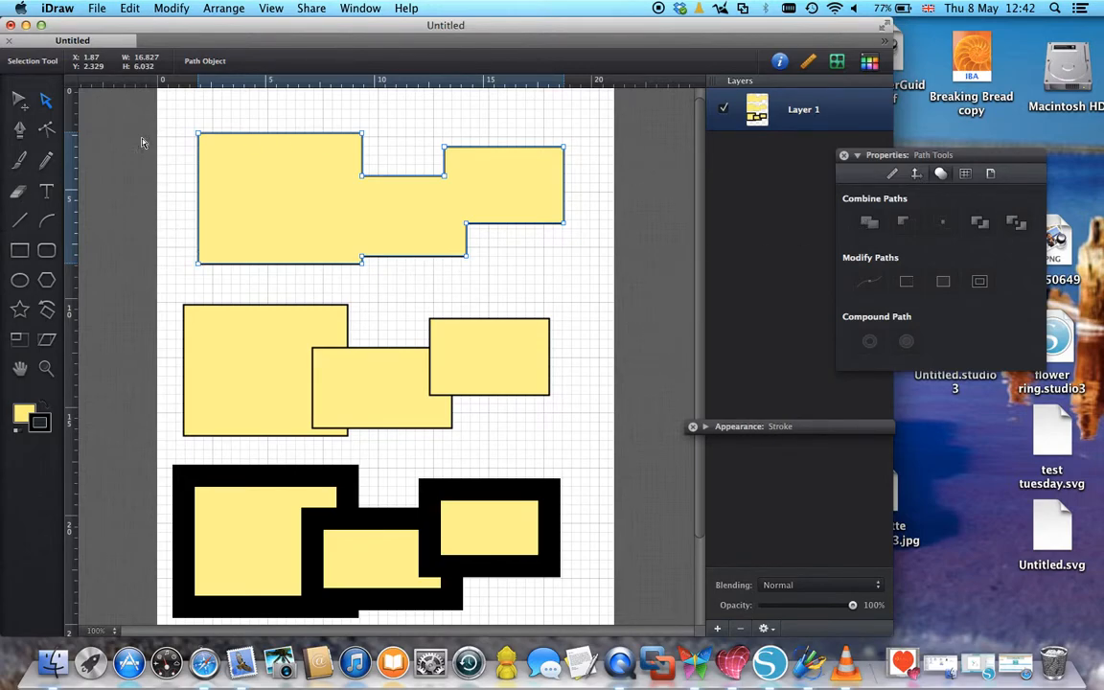
pyautogui.click(130, 8)
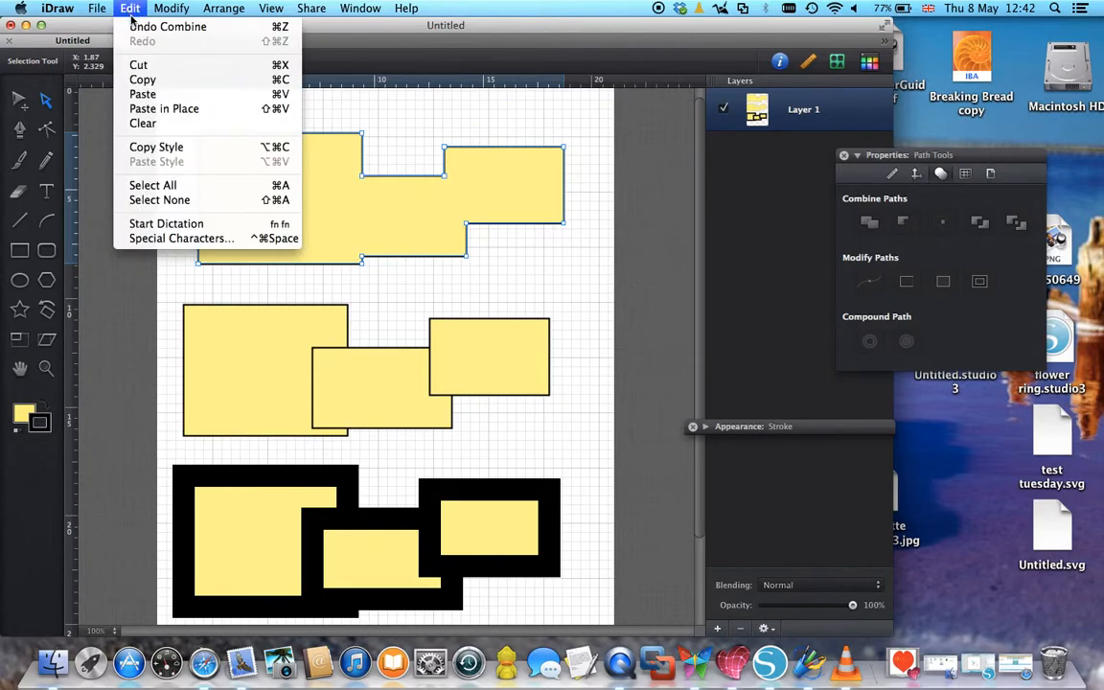
pyautogui.click(162, 27)
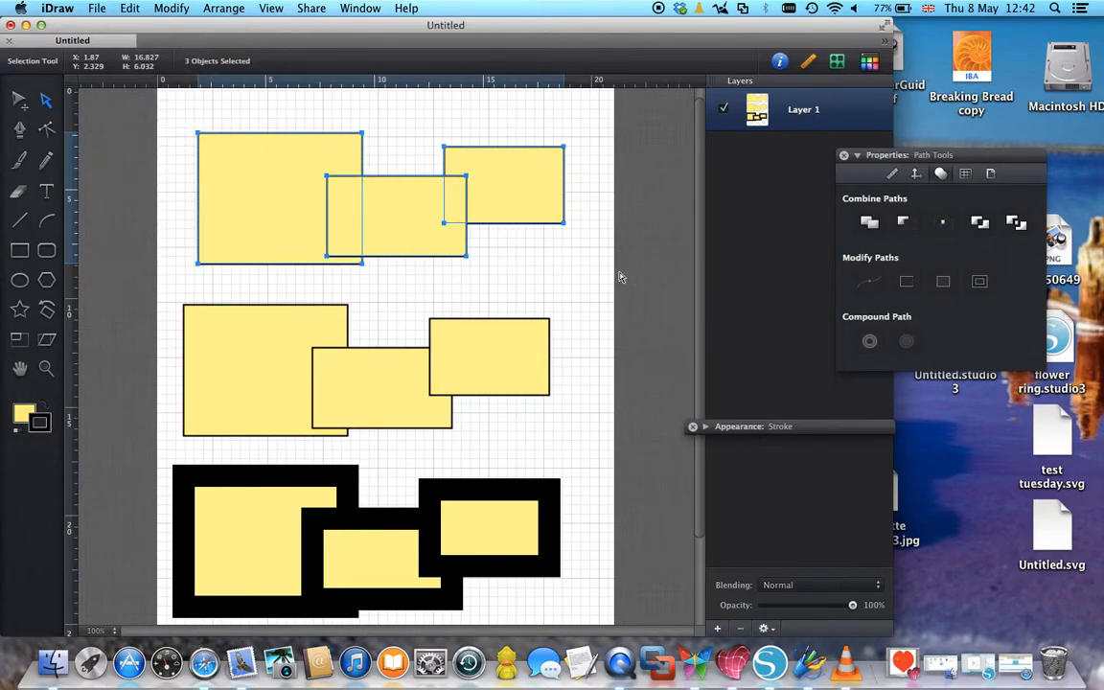
# Try subtracting the overlapping front rectangles from the large top-row rectangle, and undo the combination
pyautogui.click(579, 276)
pyautogui.moveTo(176, 122); pyautogui.dragTo(633, 279)
pyautogui.click(908, 223)
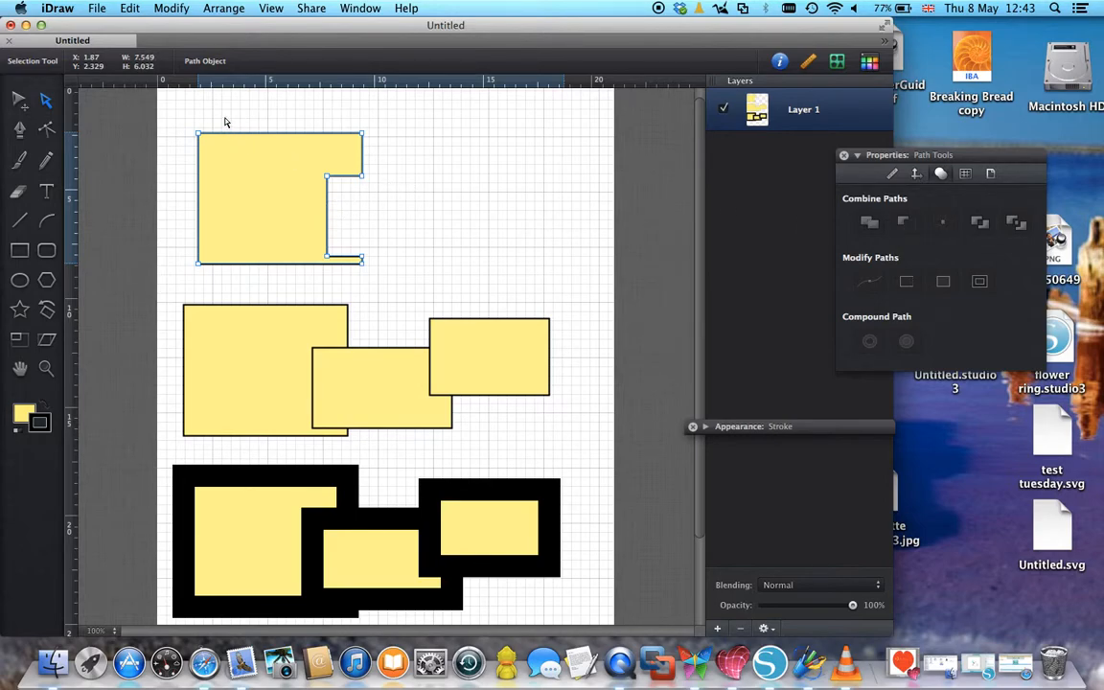
pyautogui.click(128, 8)
pyautogui.click(154, 27)
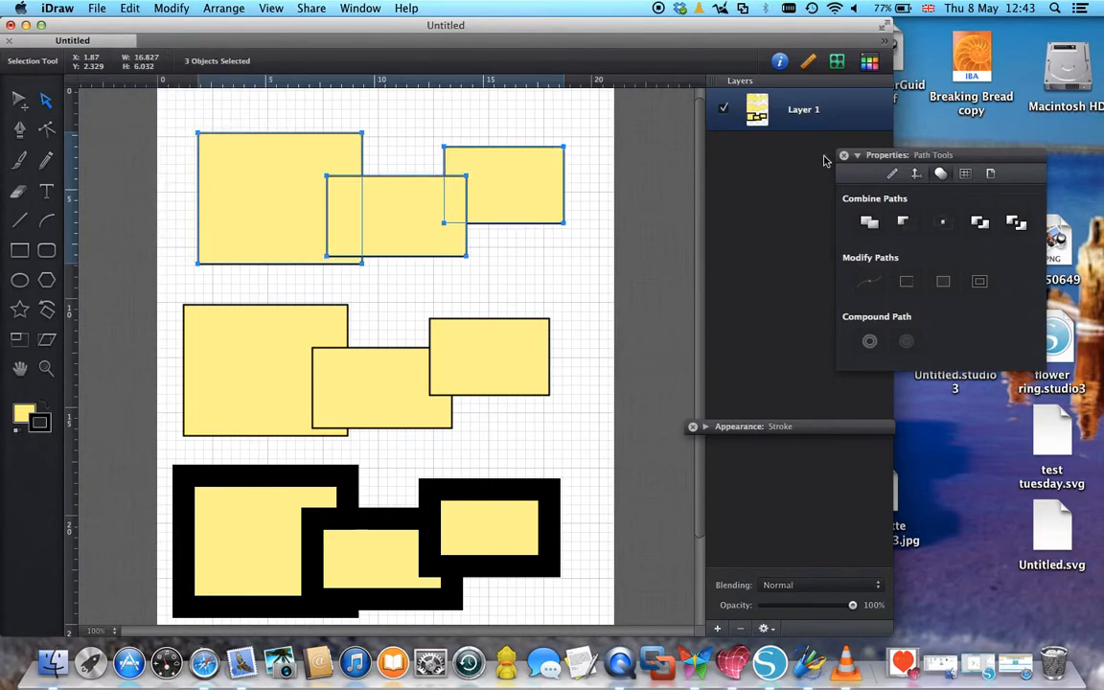
# Try the Intersect path operation on the three top-row rectangles, and undo it
pyautogui.moveTo(150, 111); pyautogui.dragTo(663, 290)
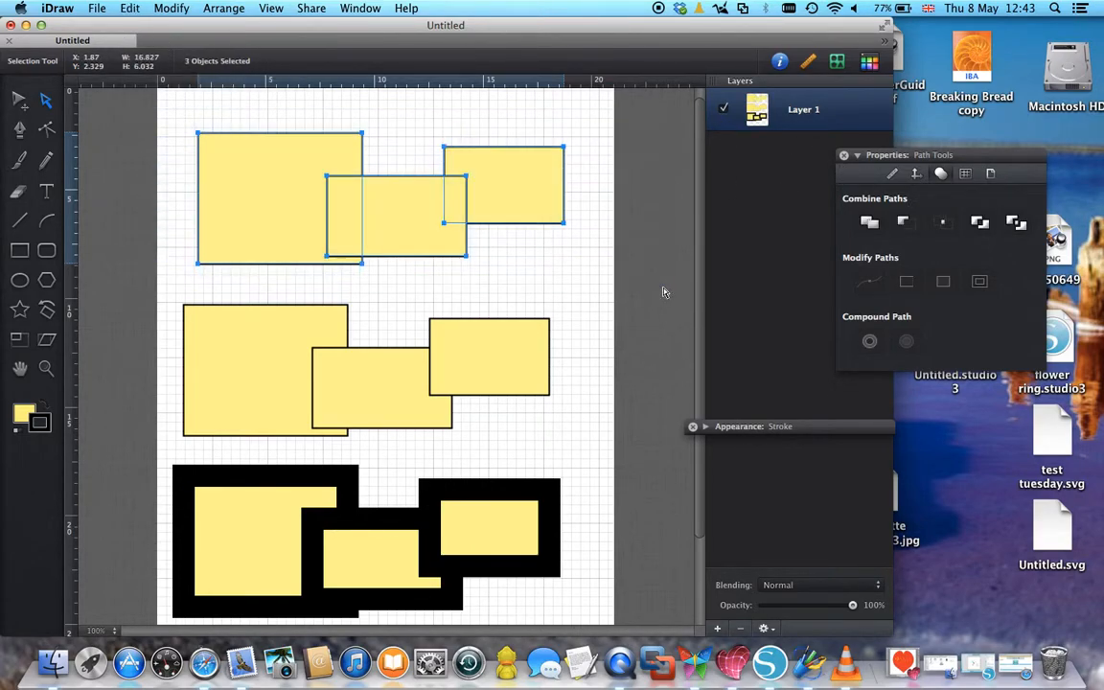
pyautogui.click(941, 226)
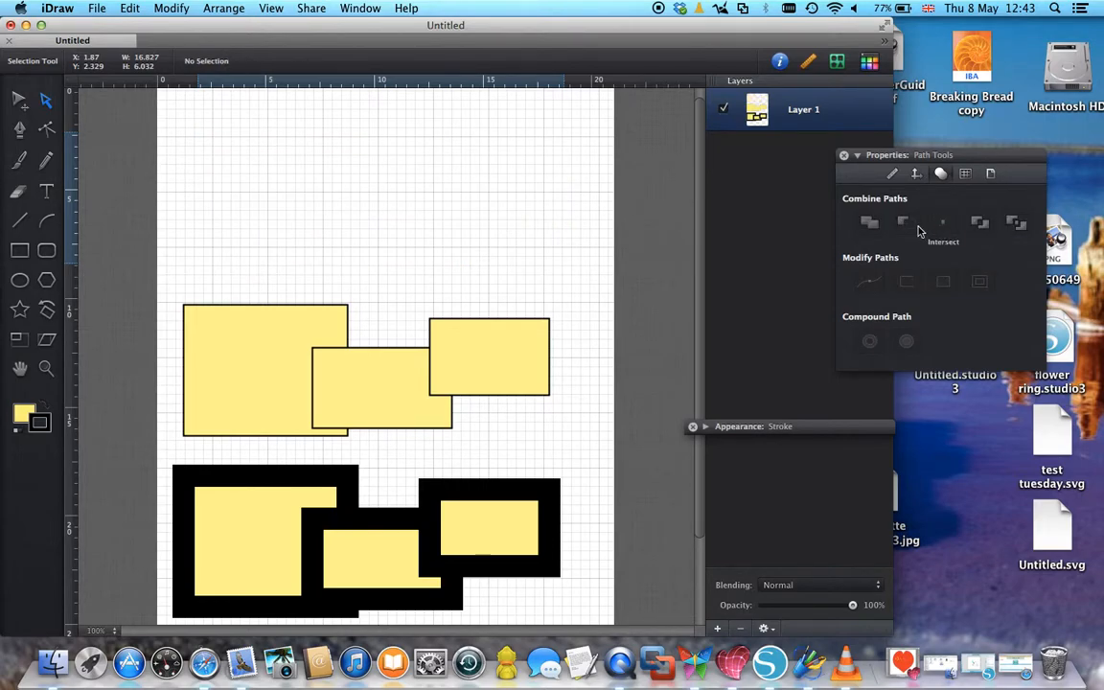
pyautogui.click(125, 12)
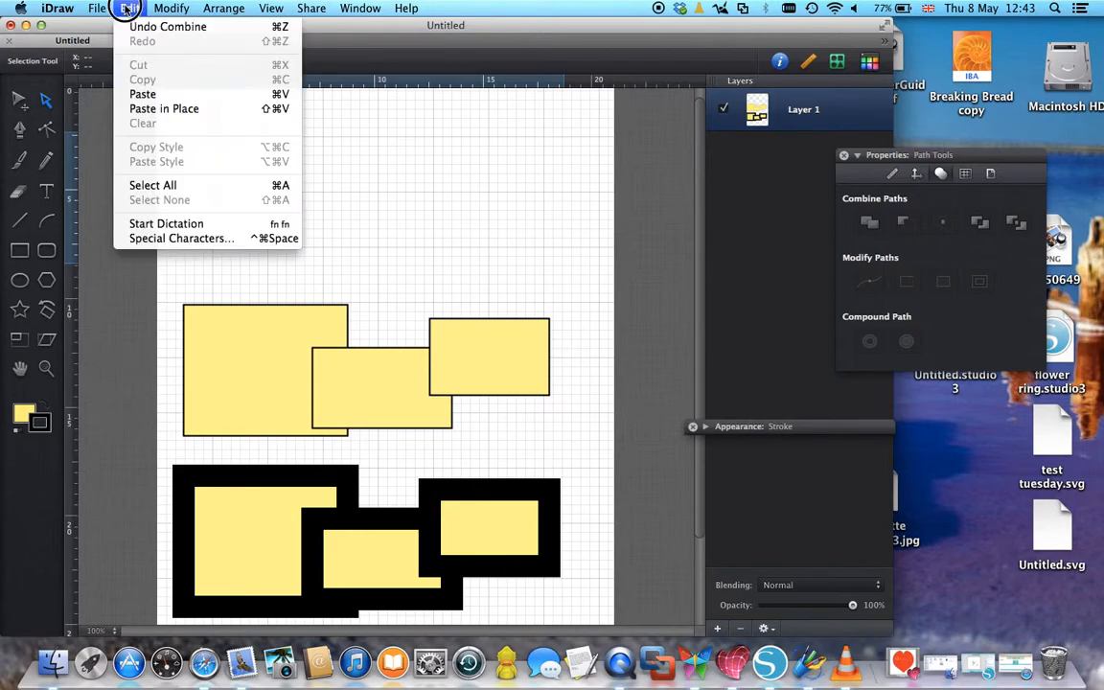
pyautogui.click(148, 34)
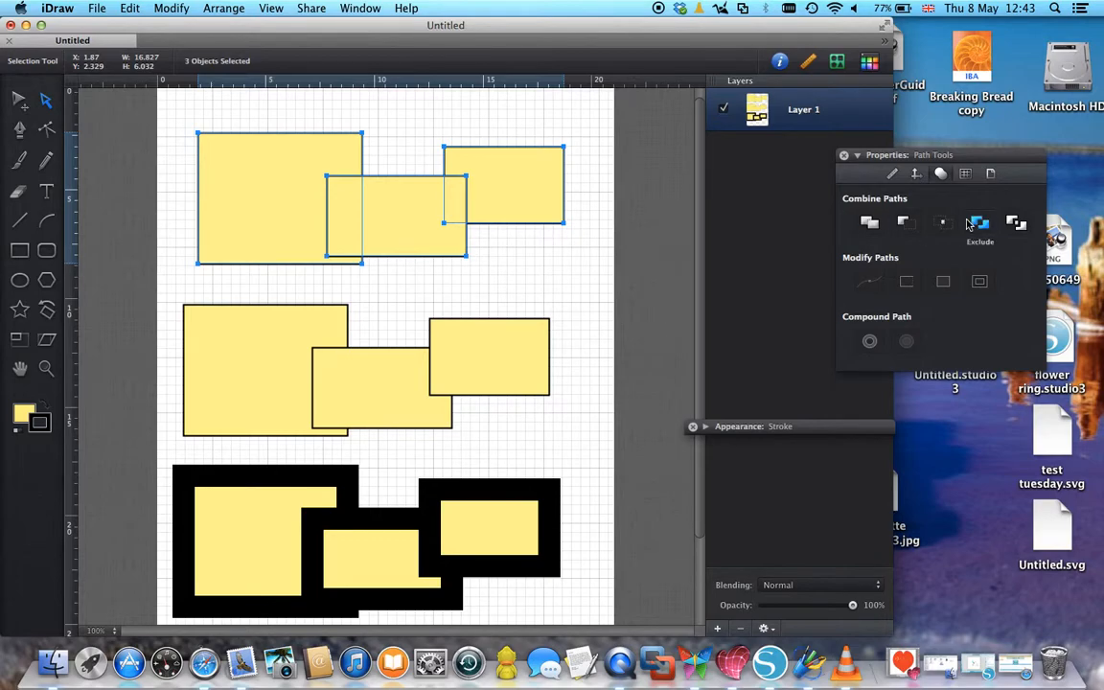
# Try the Exclude path operation on the three top-row rectangles to cut out their overlaps, and undo it
pyautogui.moveTo(176, 118); pyautogui.dragTo(627, 284)
pyautogui.click(977, 225)
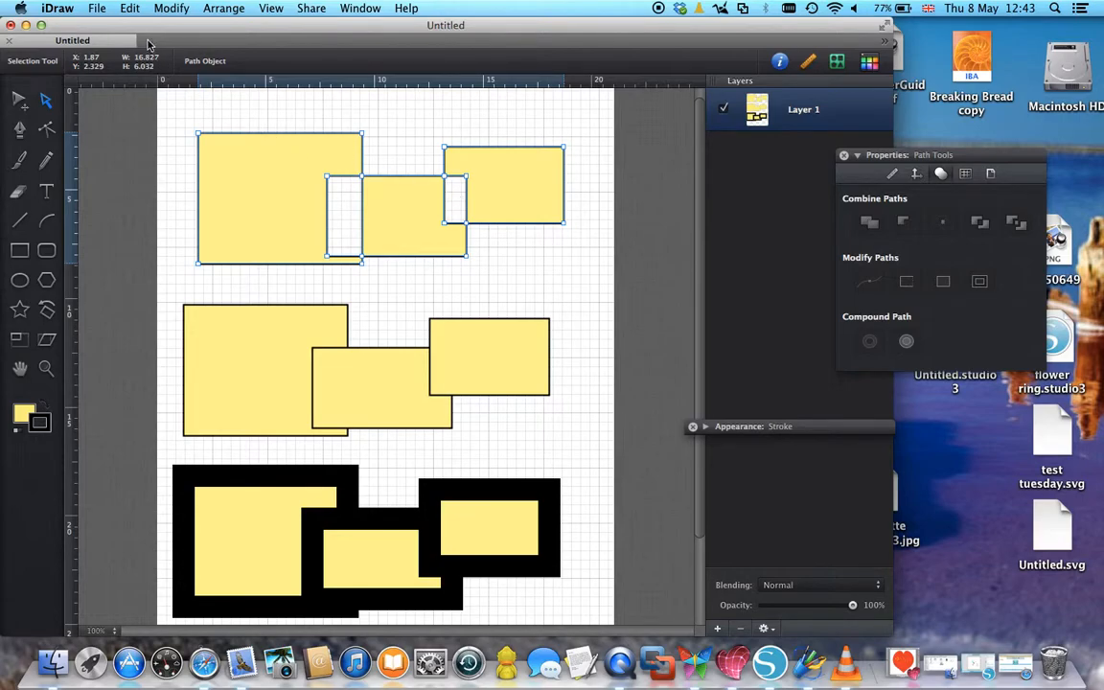
pyautogui.click(130, 10)
pyautogui.click(125, 28)
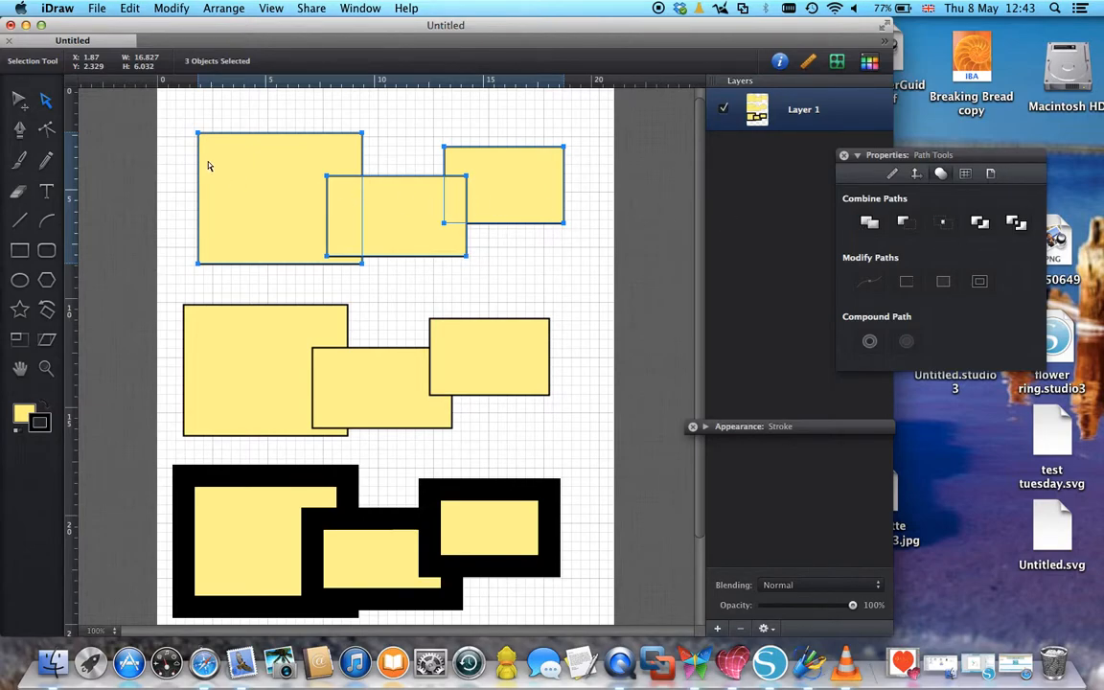
# Divide the three top-row rectangles into separate pieces along their overlaps and pull the pieces apart
pyautogui.moveTo(180, 119); pyautogui.dragTo(628, 283)
pyautogui.click(979, 222)
pyautogui.moveTo(505, 223); pyautogui.dragTo(581, 218)
pyautogui.click(515, 231)
pyautogui.moveTo(459, 210); pyautogui.dragTo(468, 268)
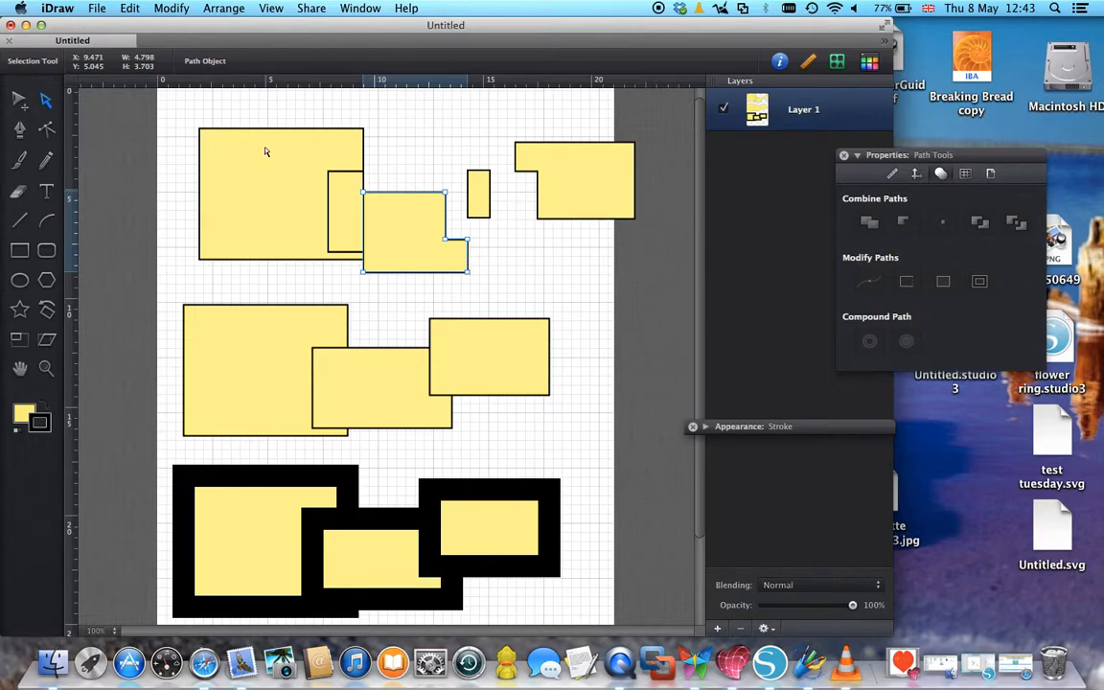
# Delete all the divided pieces of the top row
pyautogui.click(453, 109)
pyautogui.moveTo(657, 149); pyautogui.dragTo(682, 291)
pyautogui.rightClick(587, 206)
pyautogui.click(610, 208)
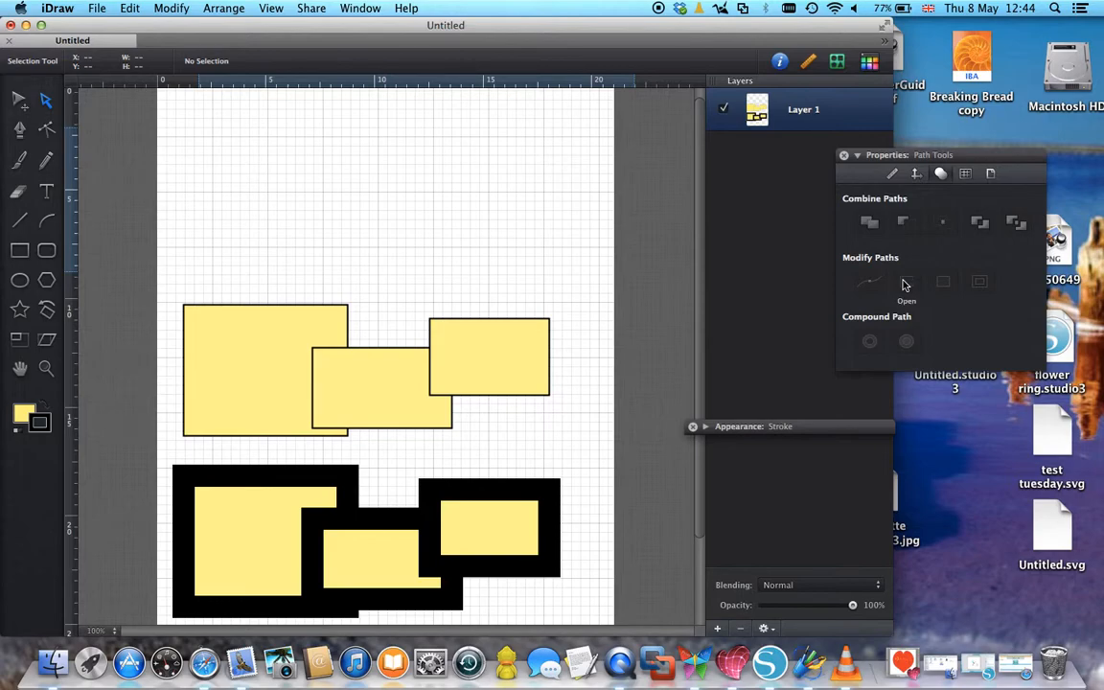
# Open the path of the middle row's rightmost rectangle and close it again
pyautogui.click(496, 393)
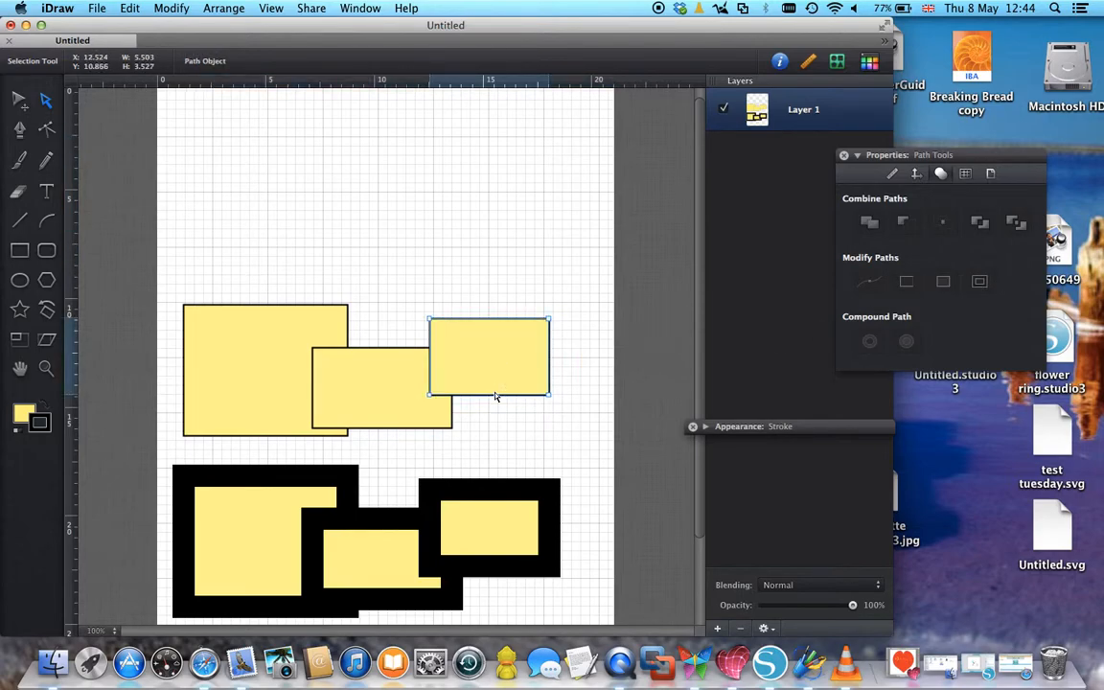
pyautogui.click(907, 284)
pyautogui.click(944, 284)
# Convert the thick stroke of the bottom row's rightmost rectangle into an outlined shape, and move the resulting group slightly up to about Y 17.8 cm
pyautogui.click(420, 482)
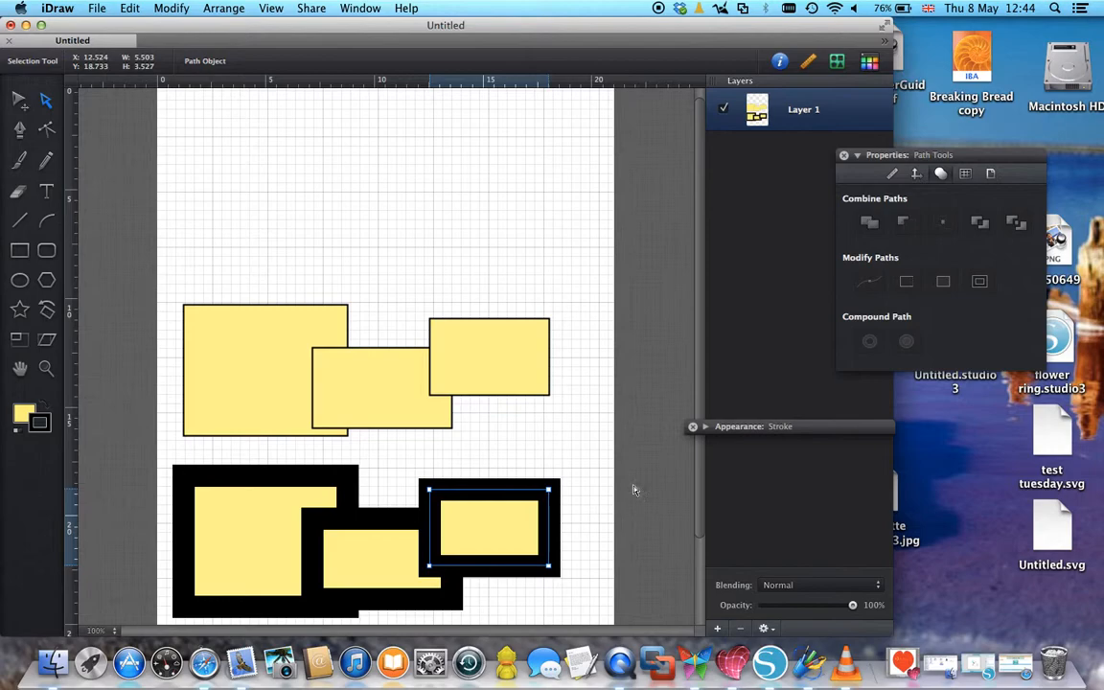
pyautogui.click(979, 282)
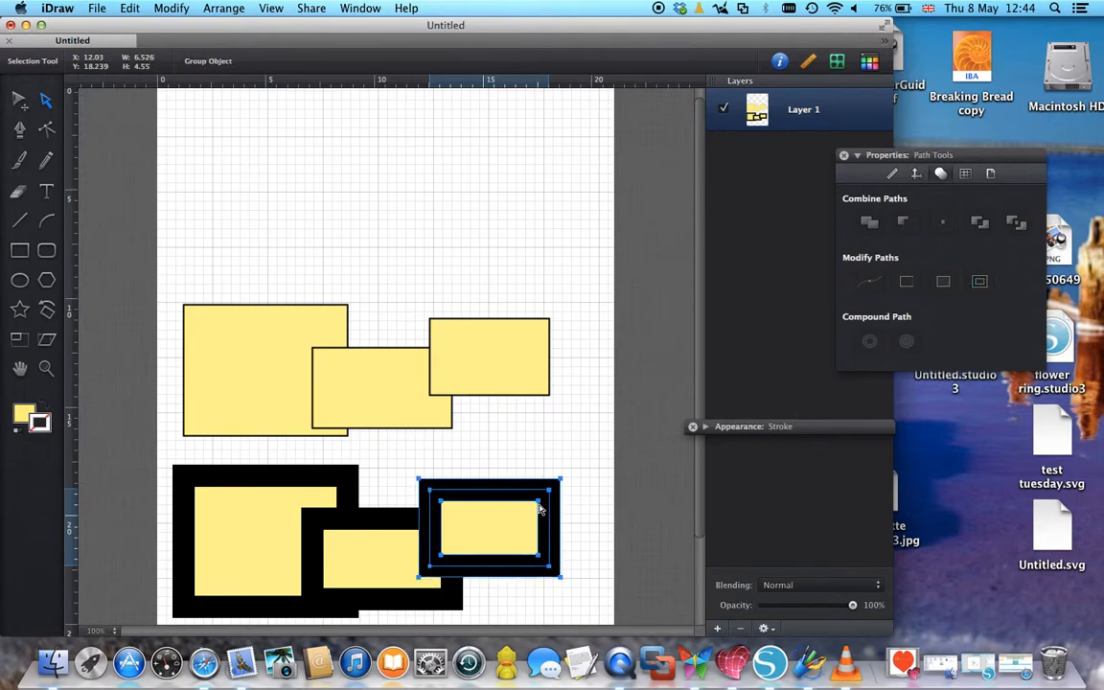
pyautogui.moveTo(539, 509)
pyautogui.mouseDown()
pyautogui.moveTo(564, 468)
pyautogui.moveTo(550, 483)
pyautogui.mouseUp()
pyautogui.click(554, 453)
pyautogui.click(984, 286)
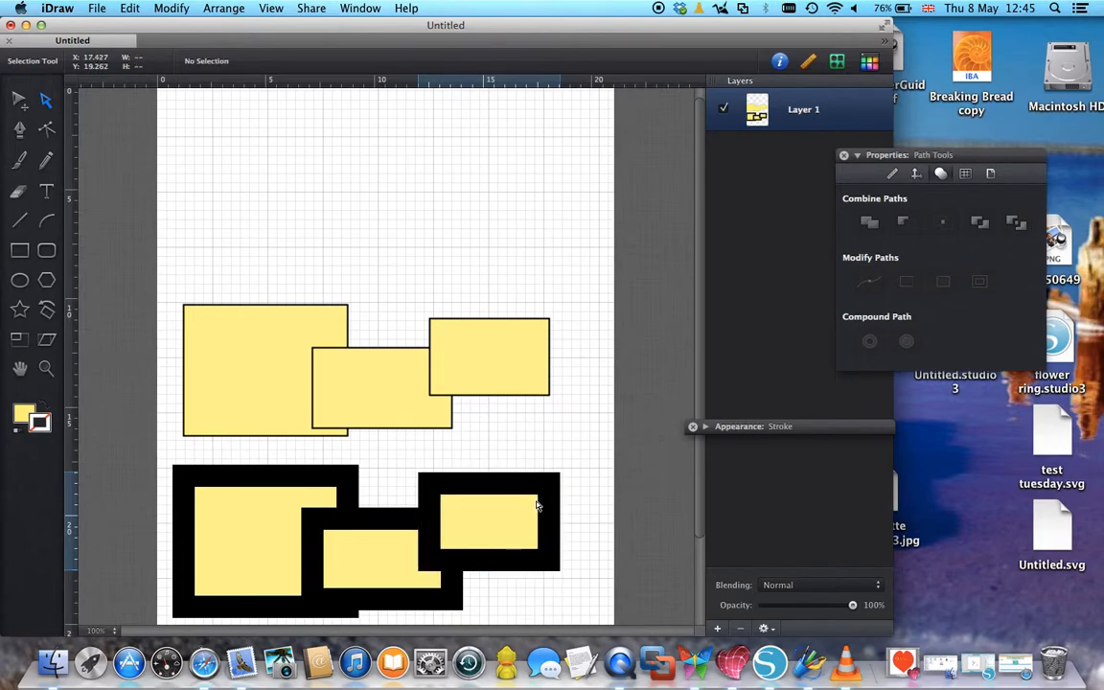
pyautogui.click(539, 503)
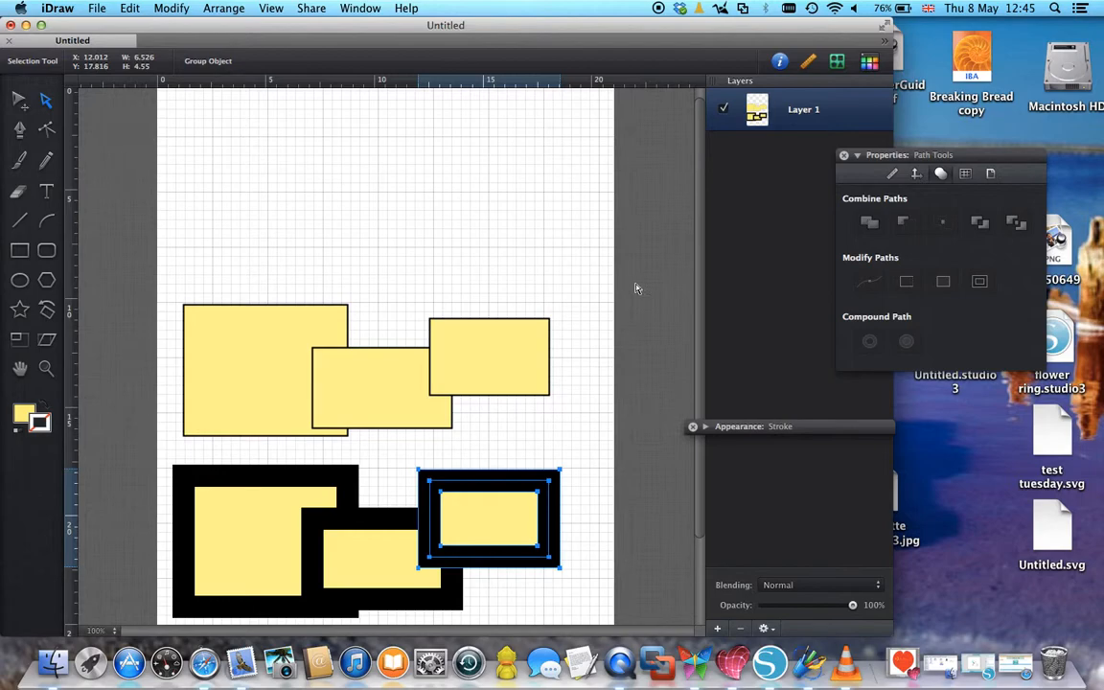
# Review the document's grid spacing and margin properties, the canvas size and scale settings, and the background colour options
pyautogui.click(965, 174)
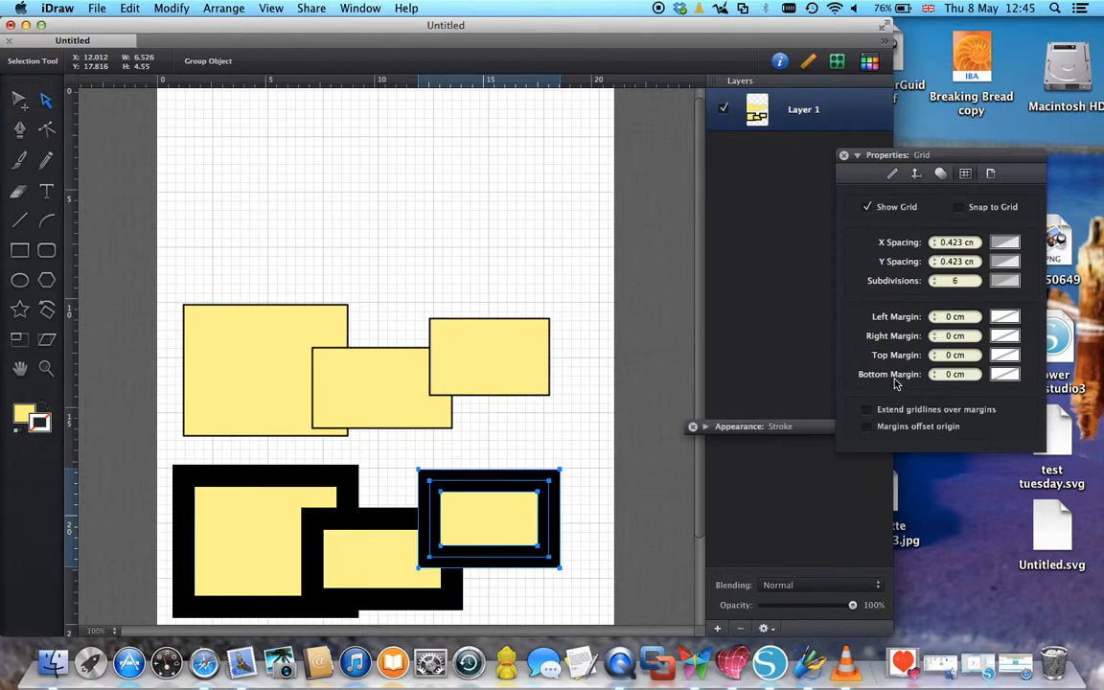
pyautogui.click(992, 174)
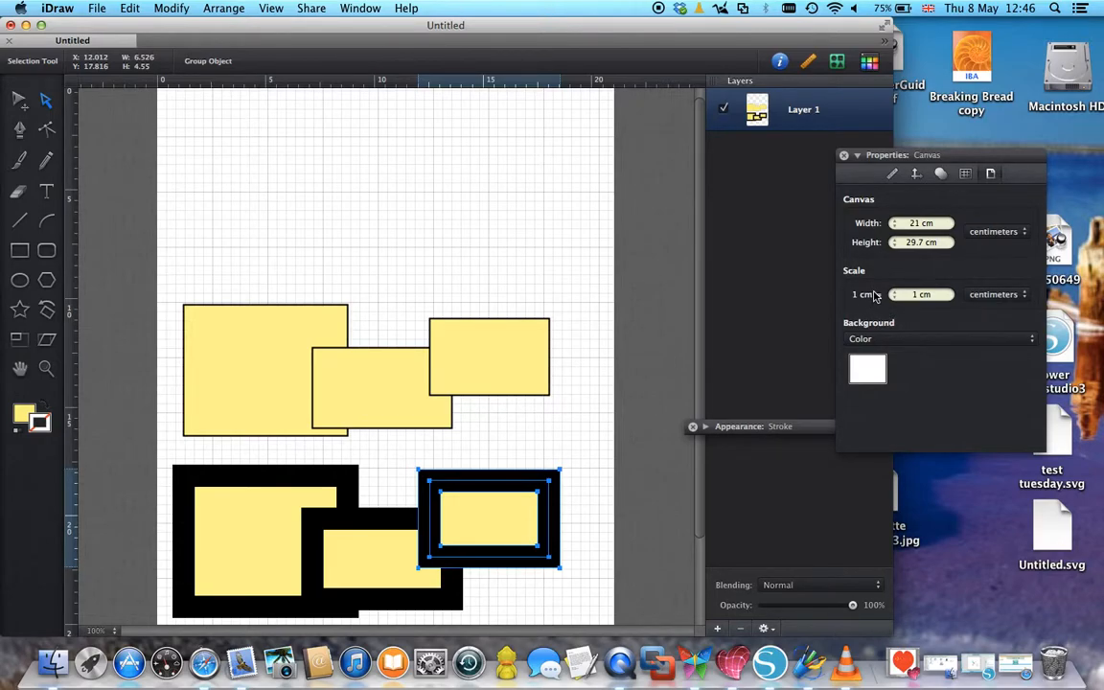
pyautogui.click(865, 372)
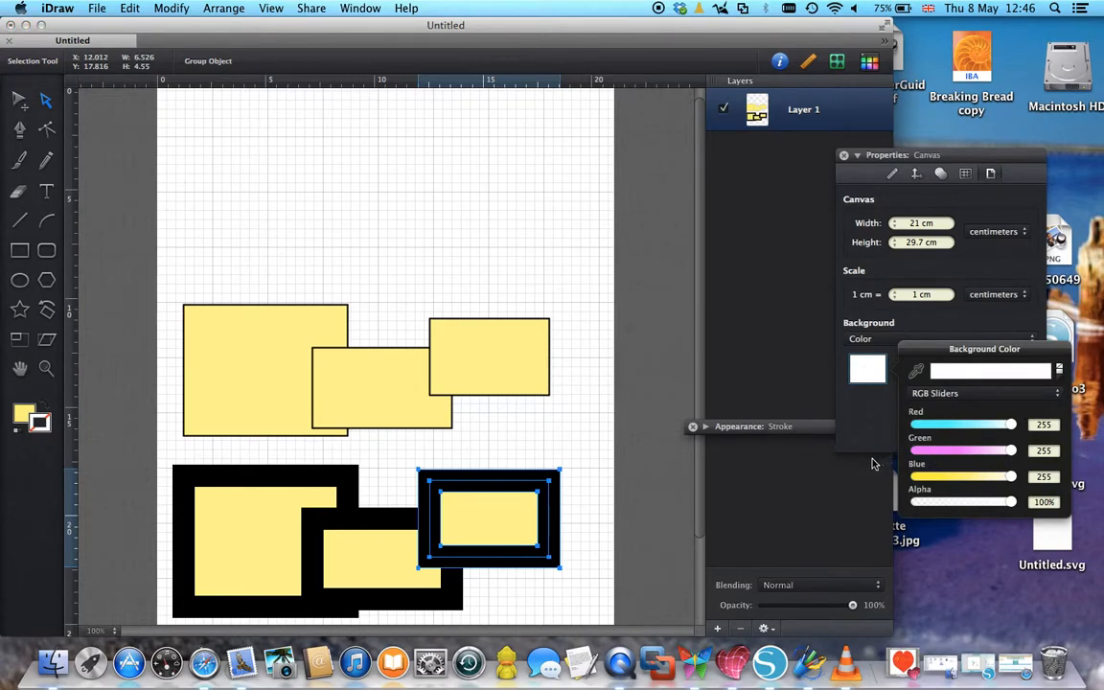
pyautogui.click(959, 535)
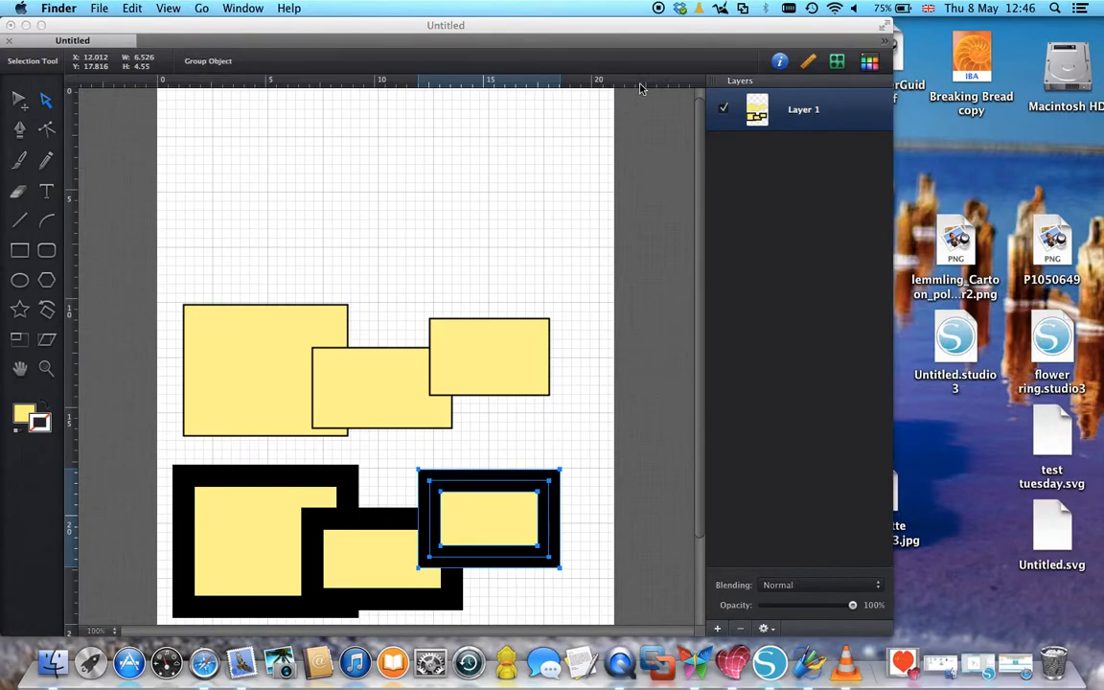
pyautogui.click(808, 64)
pyautogui.click(809, 64)
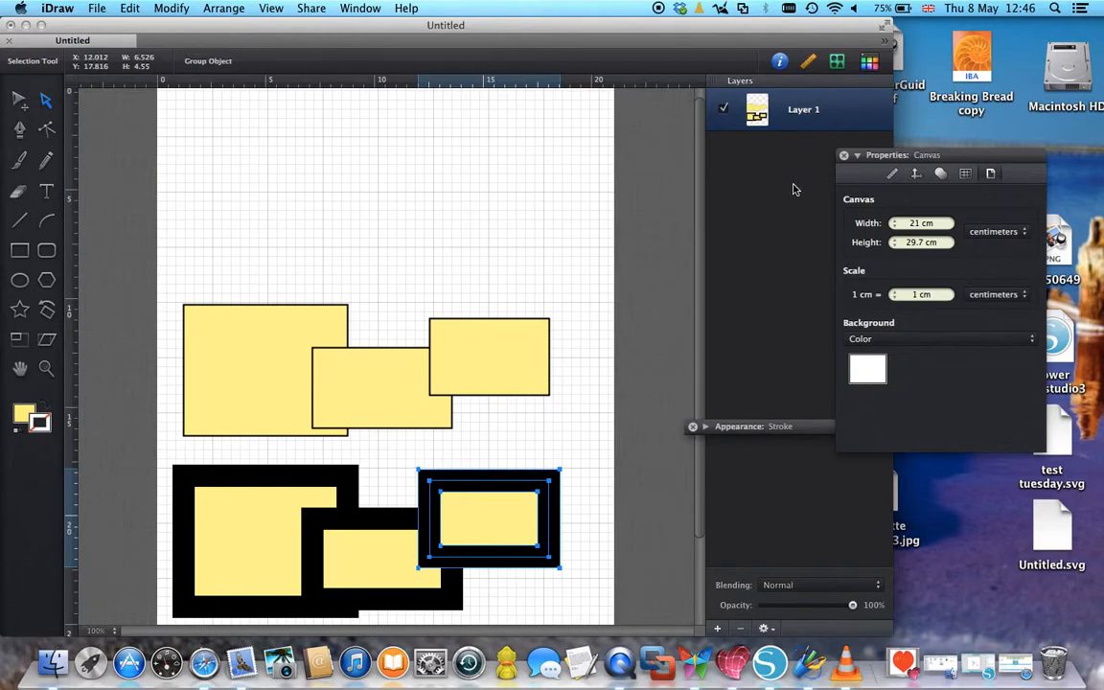